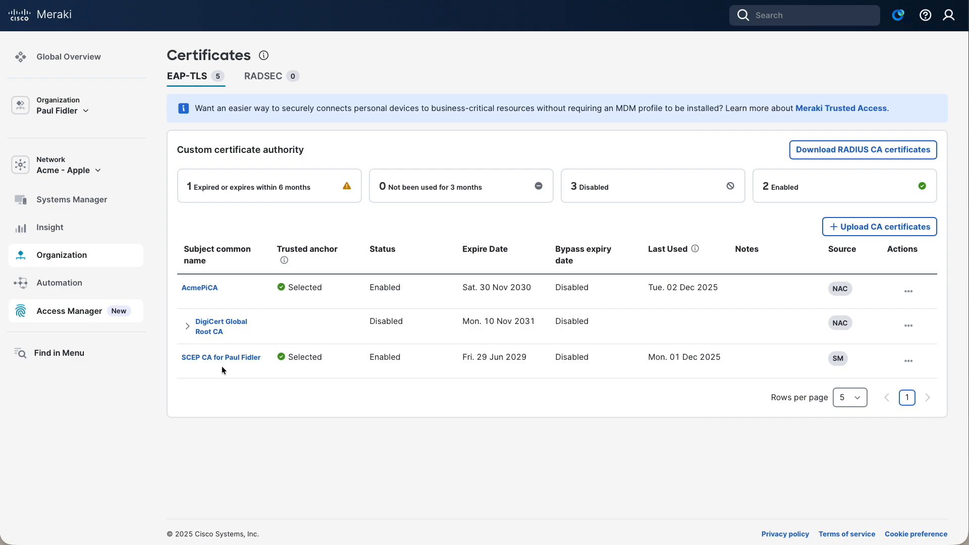
Step: Review the details of the SCEP CA certificate whose source is Systems Manager
left_click(908, 361)
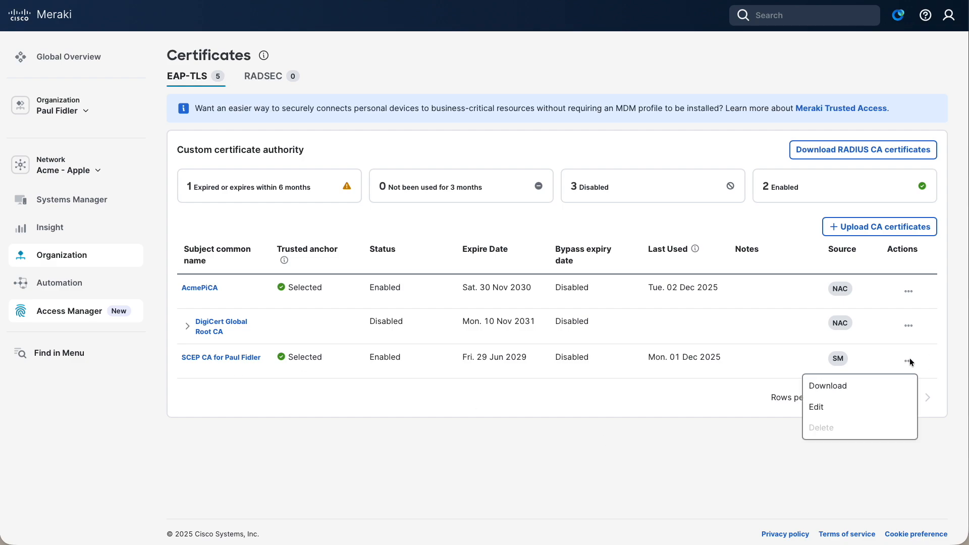
left_click(822, 403)
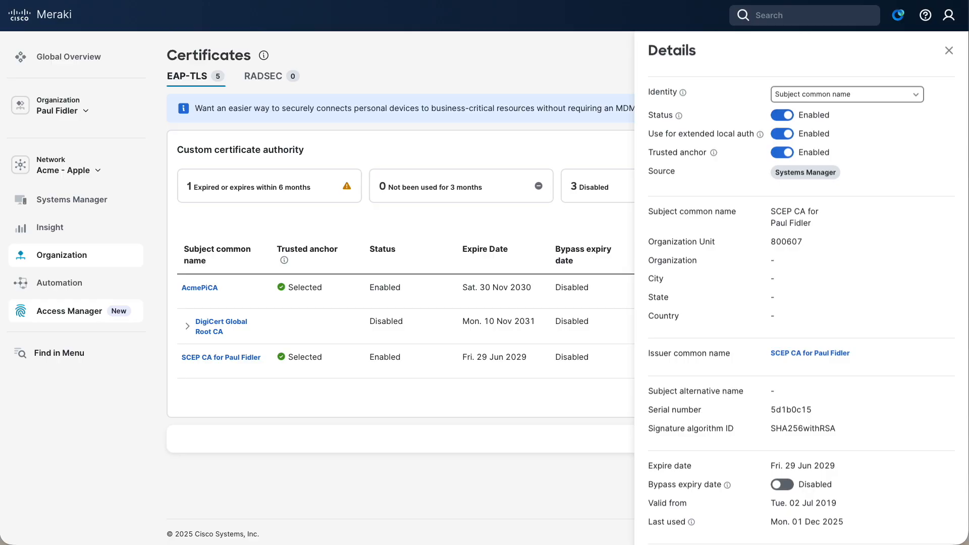
left_click(951, 49)
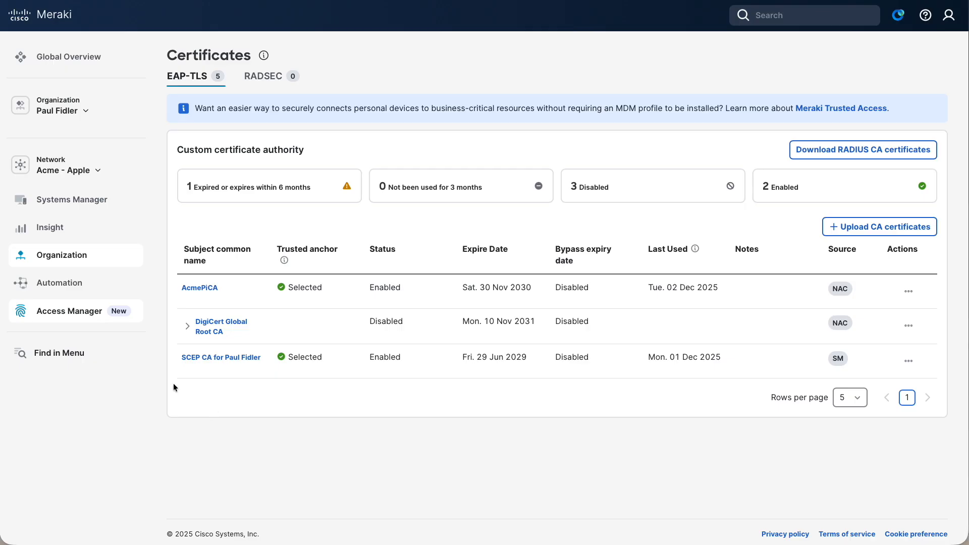
Step: Create a default device profile in the Systems Manager settings and name it "Apple EAP-TLS 4 Access Manager"
mouse_move(117, 199)
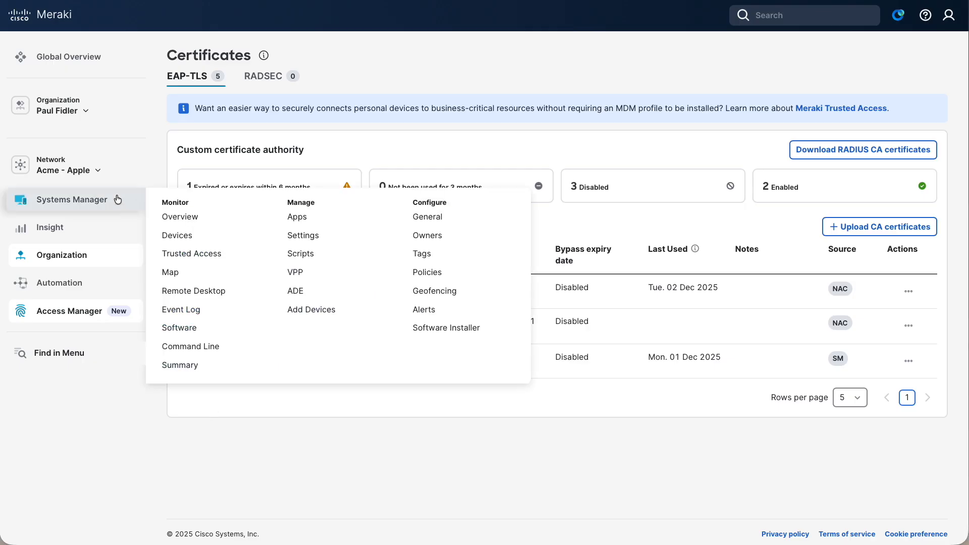
left_click(310, 242)
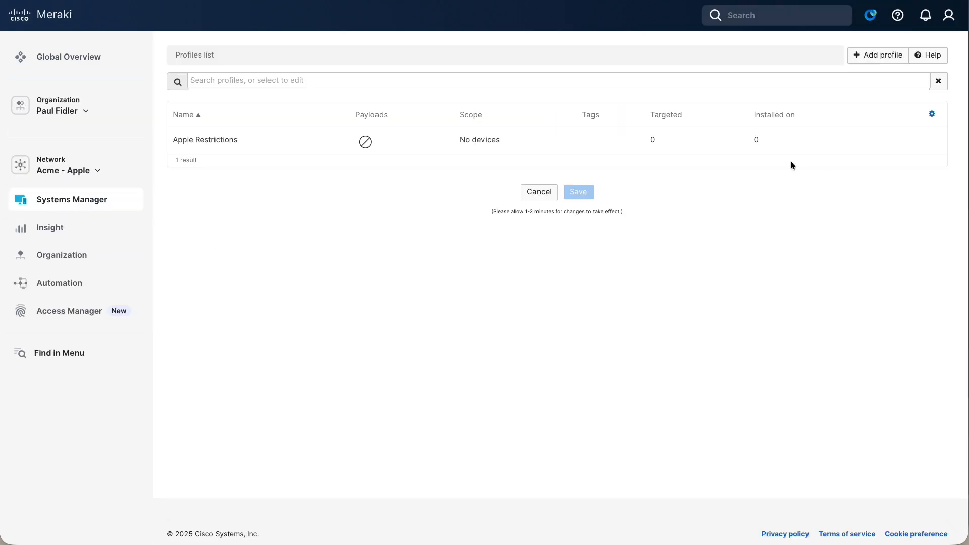
left_click(885, 59)
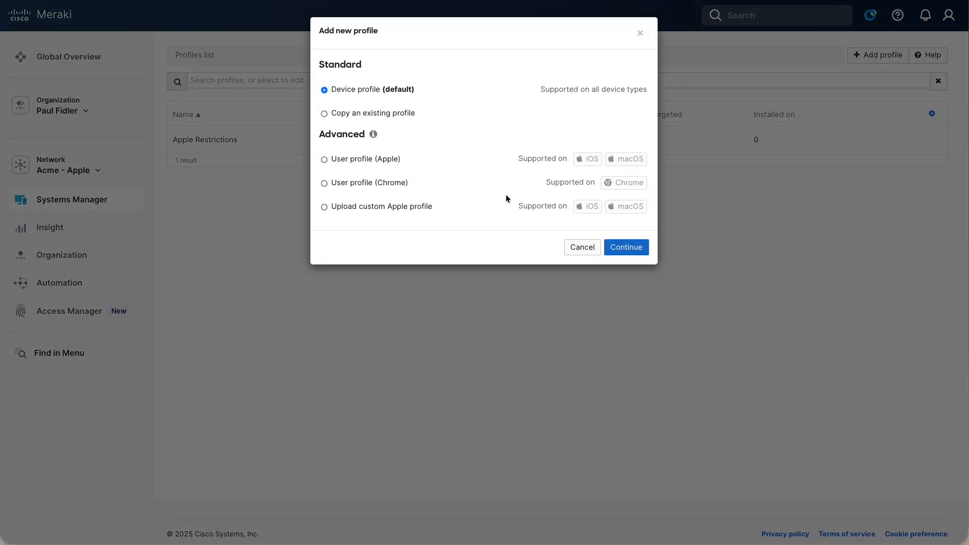
left_click(631, 248)
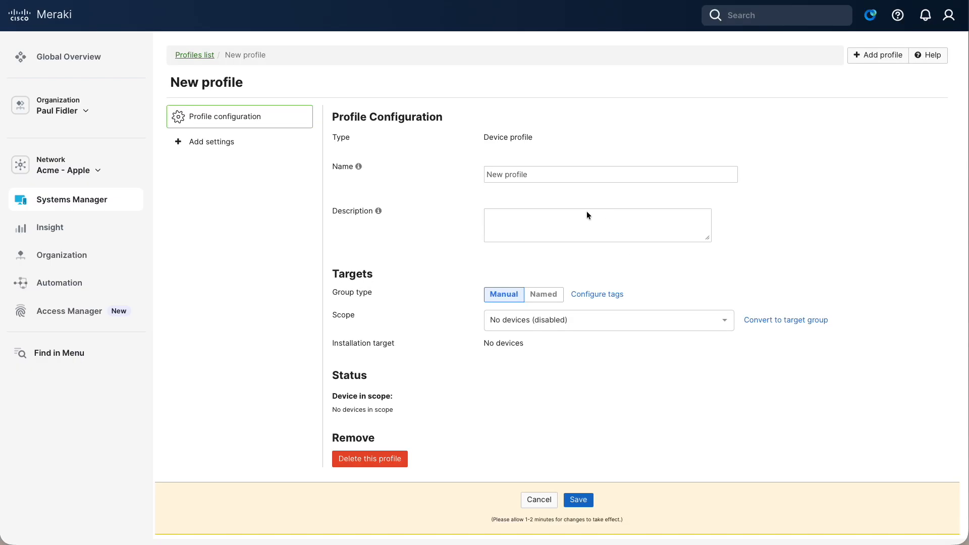
triple_click(505, 175)
type("Appl")
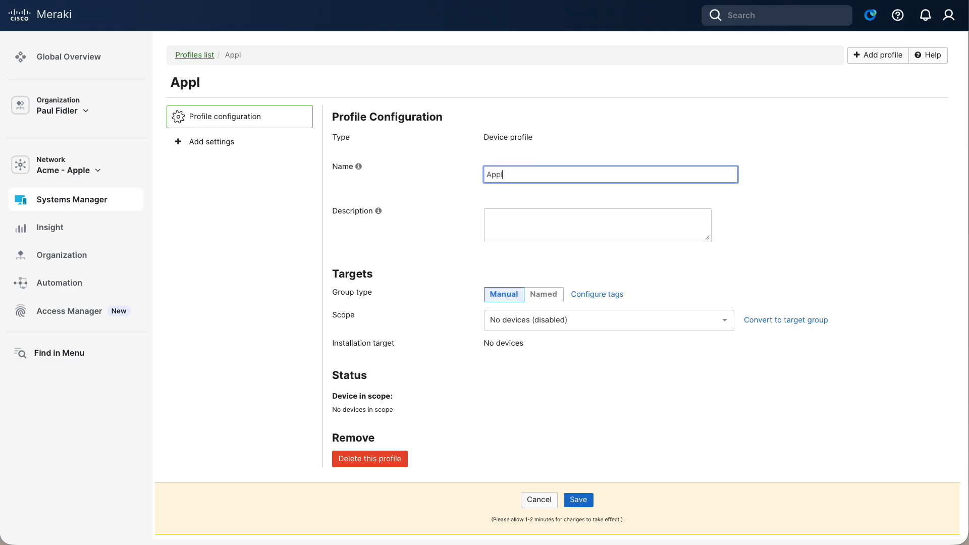
type("e EAP-")
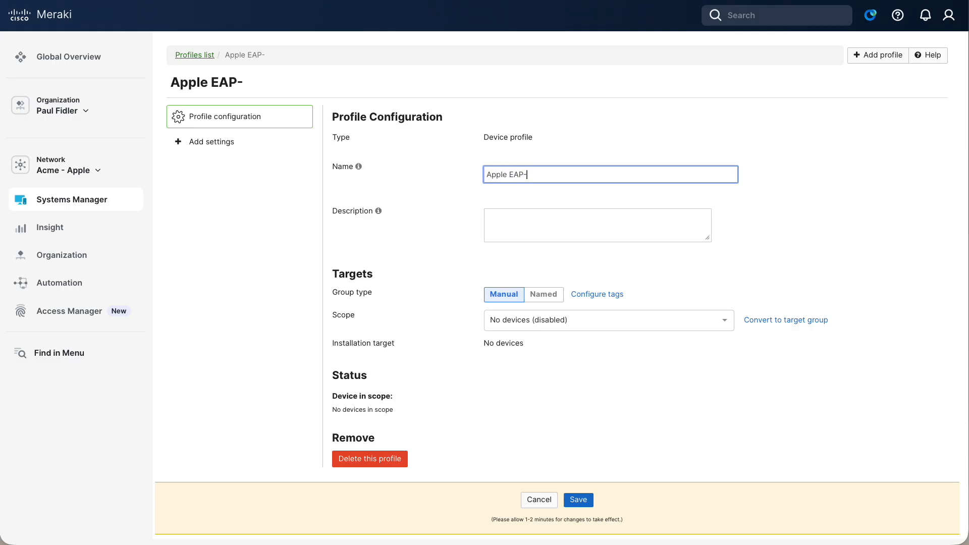
type("TLS 4 Access Manager")
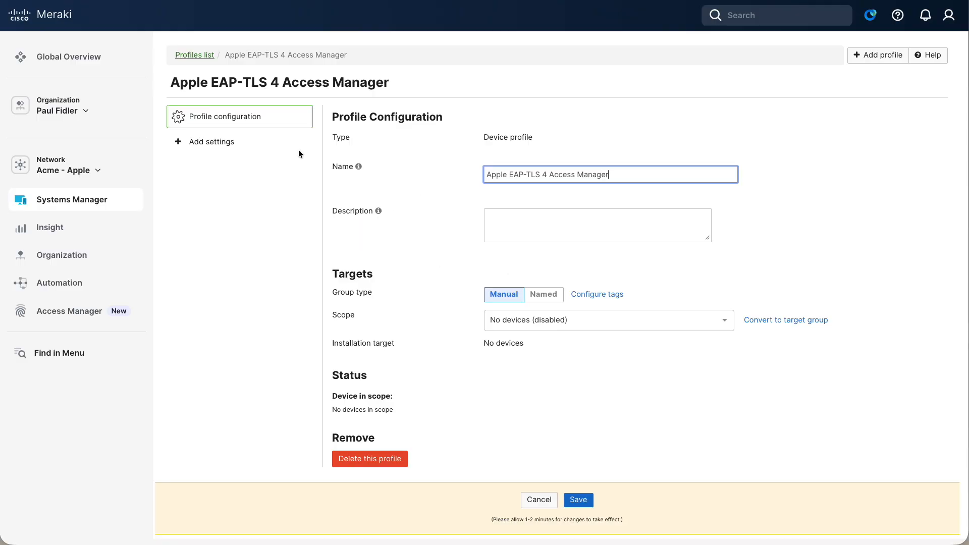
Step: Add a Certificate payload named "IdenTrust" to the profile
left_click(222, 141)
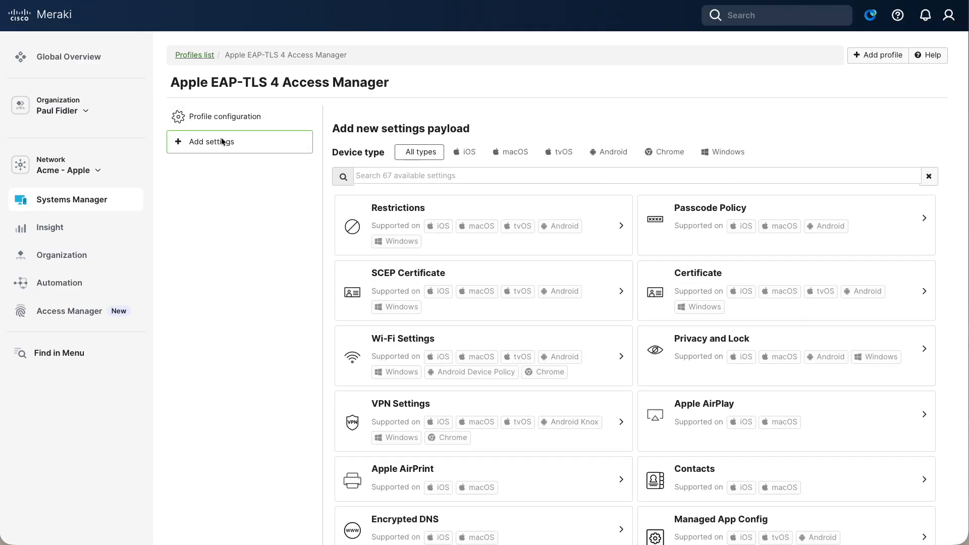
left_click(695, 281)
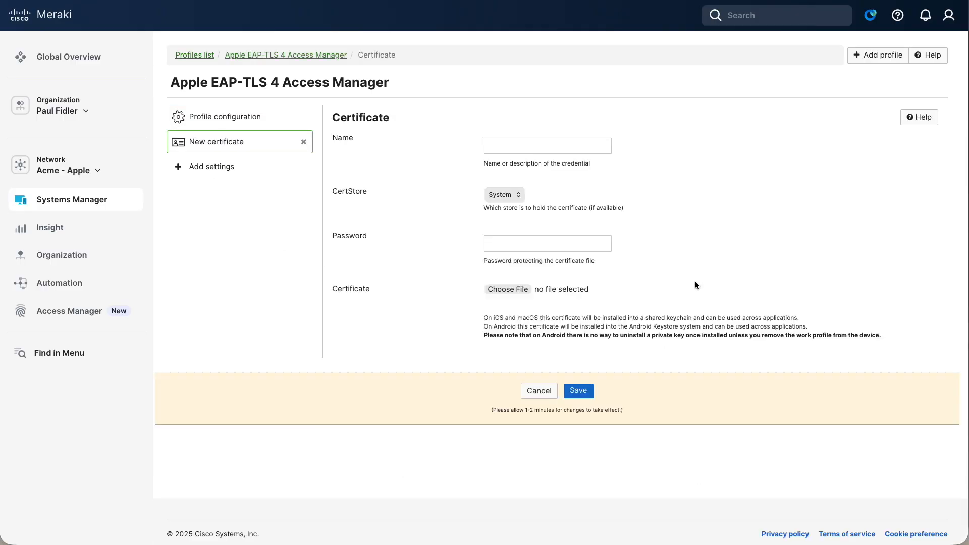
left_click(573, 147)
type("IdenTrust")
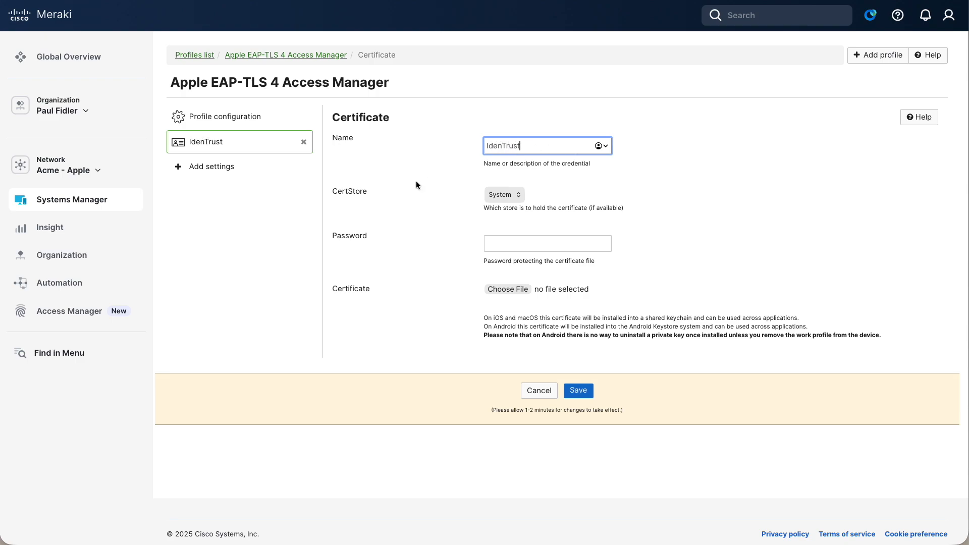
Step: Upload Access-Manager-Root-CA.cer from the RADIUS-CA-certificates folder to the IdenTrust payload and save the profile
left_click(504, 289)
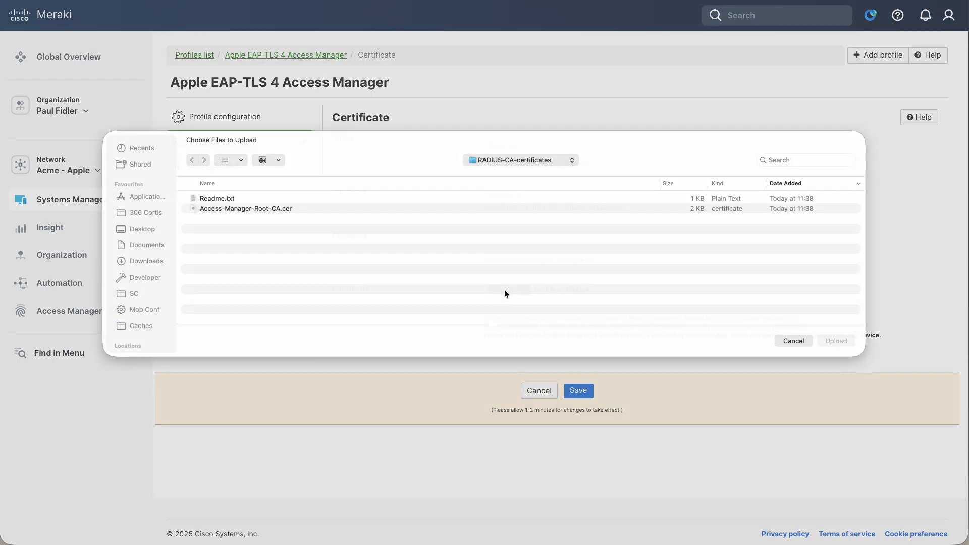
left_click(226, 218)
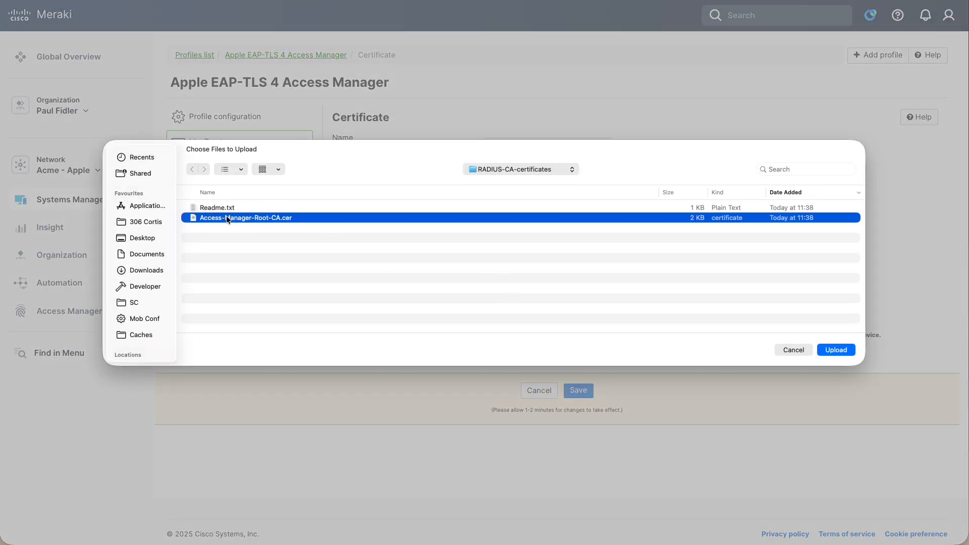
left_click(837, 351)
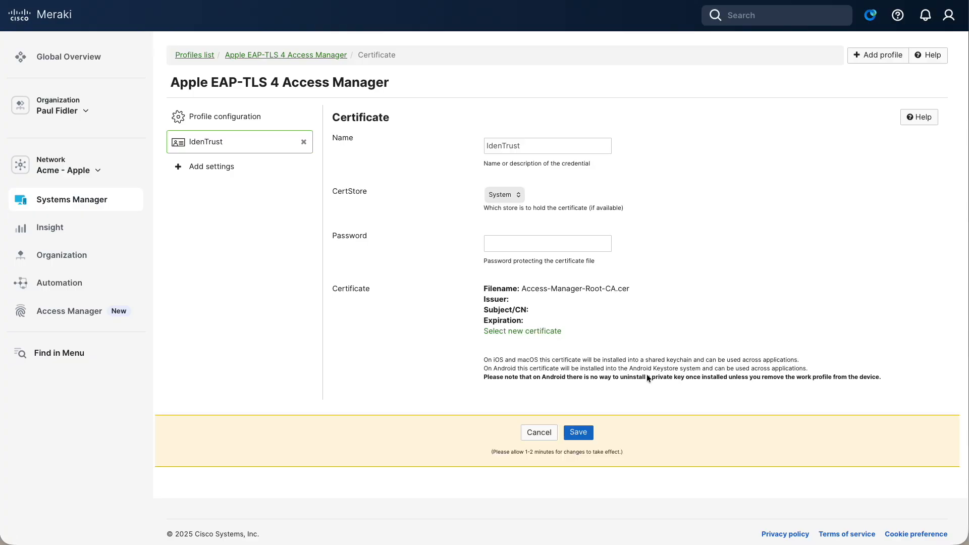
left_click(577, 432)
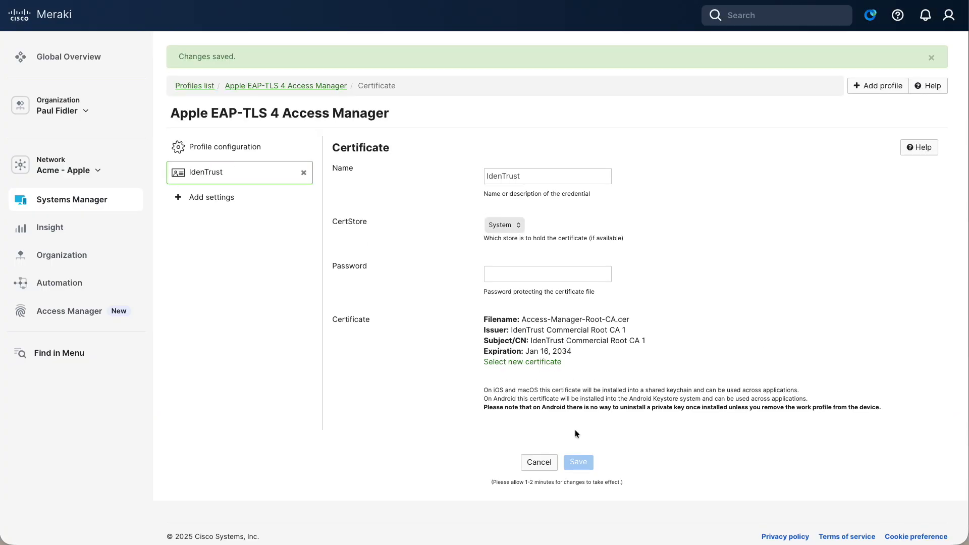
left_click_drag(512, 329, 630, 333)
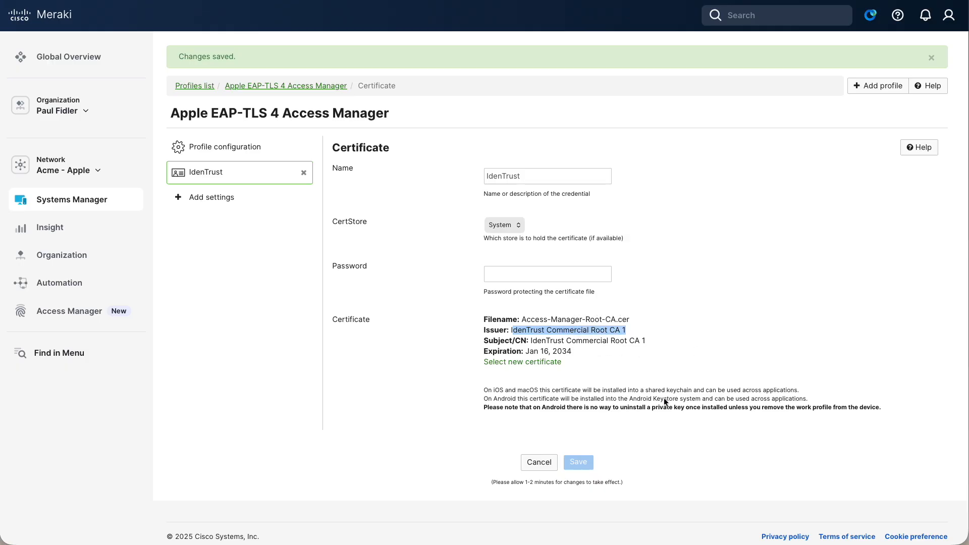
left_click(671, 434)
left_click(253, 260)
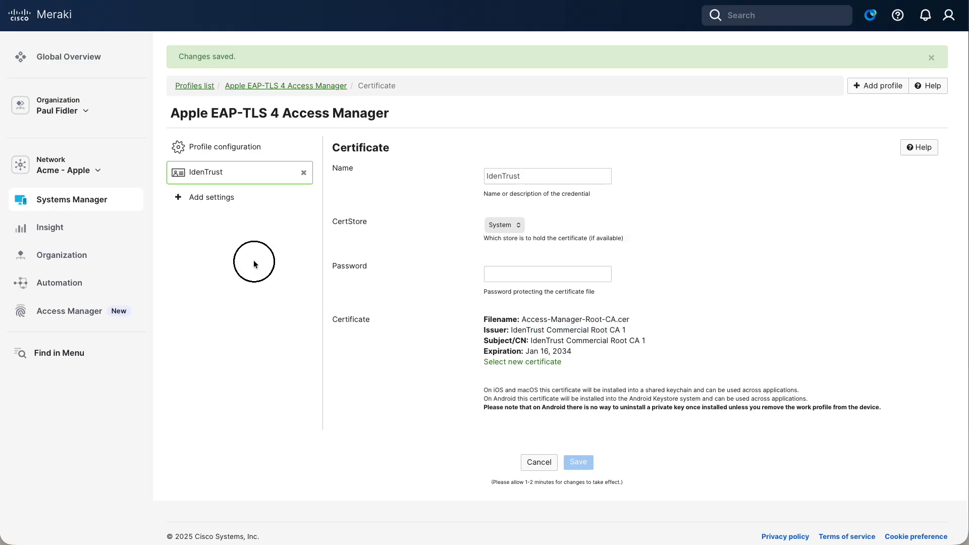
Step: Add a SCEP Certificate payload named "AM -ClientCert" to the profile
left_click(227, 197)
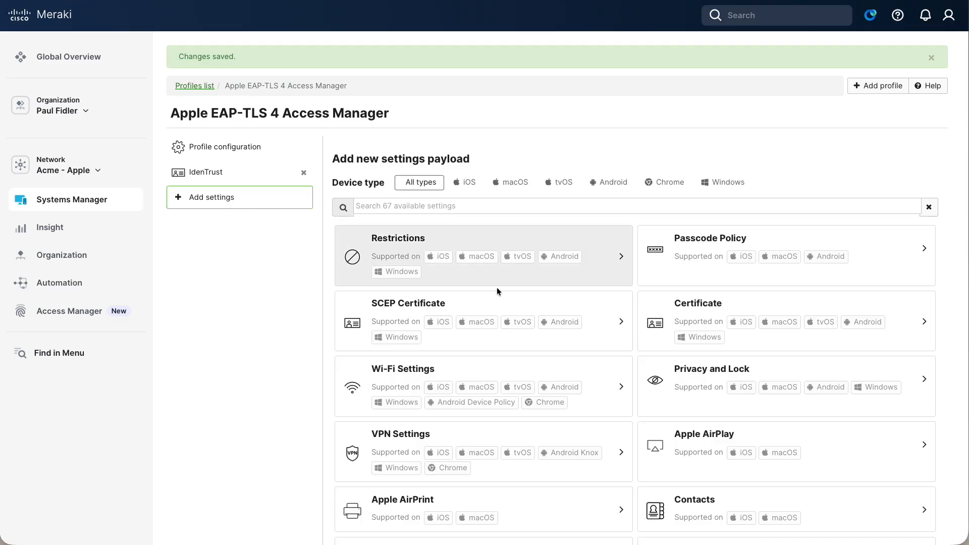
left_click(385, 310)
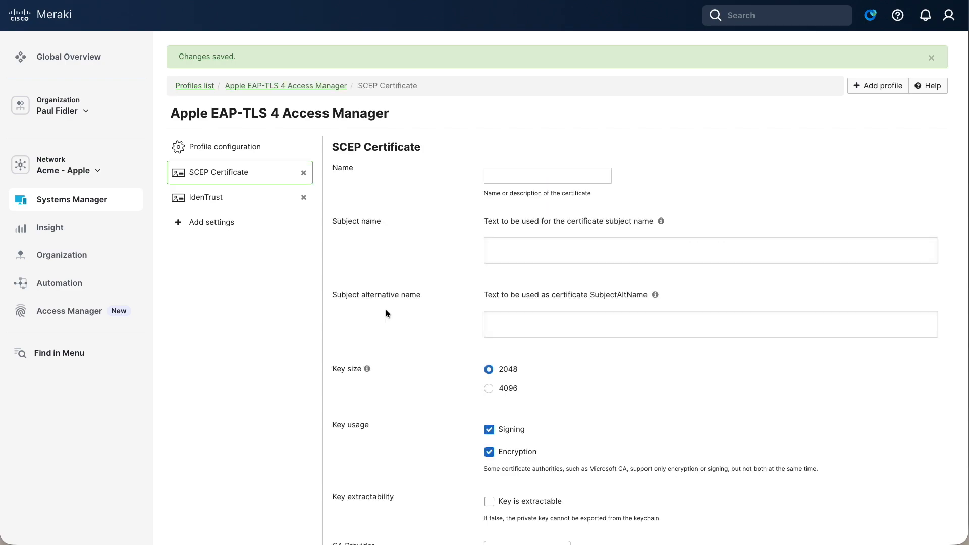
left_click(520, 177)
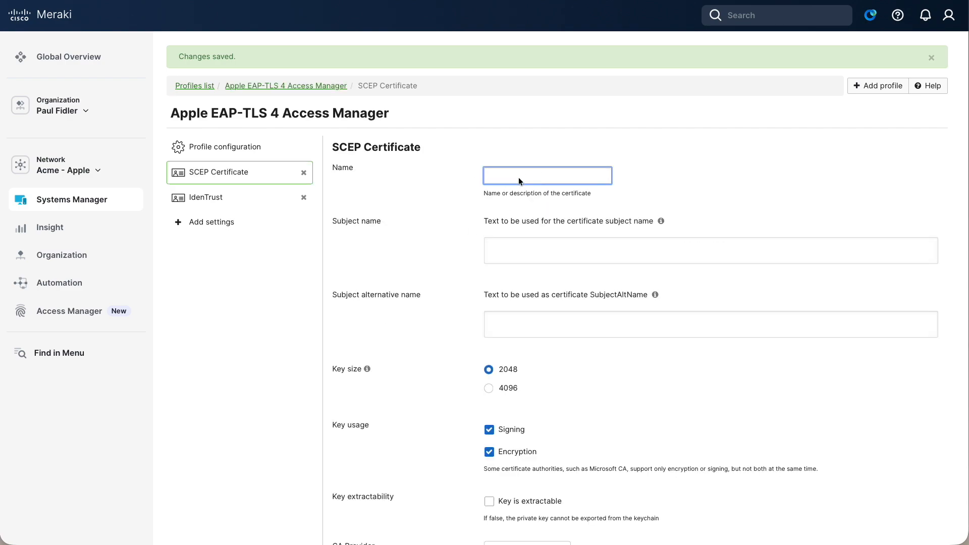
type("AM -ClientCert")
Step: Set the SCEP certificate's subject name to CN= followed directly by the Device serial variable, without a space
left_click(553, 251)
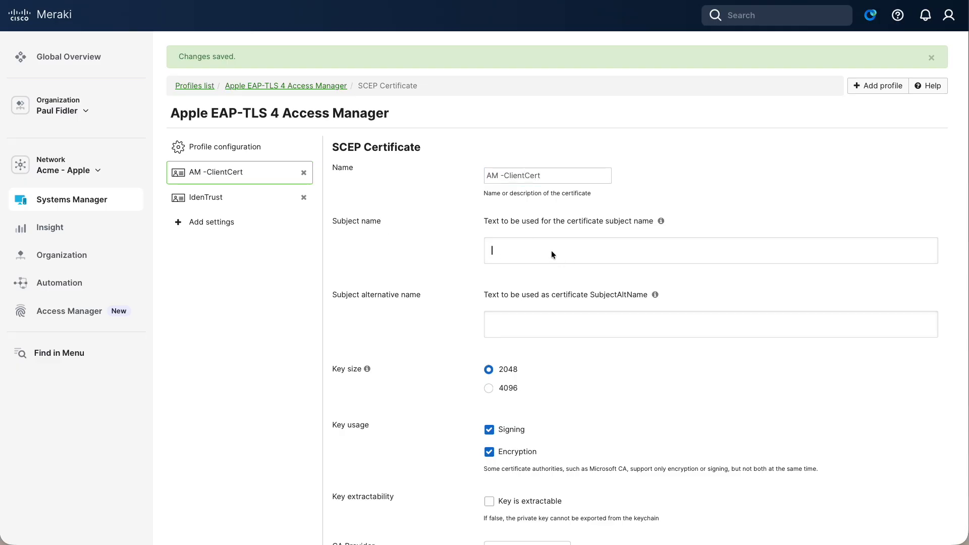
mouse_move(661, 223)
type("N= $")
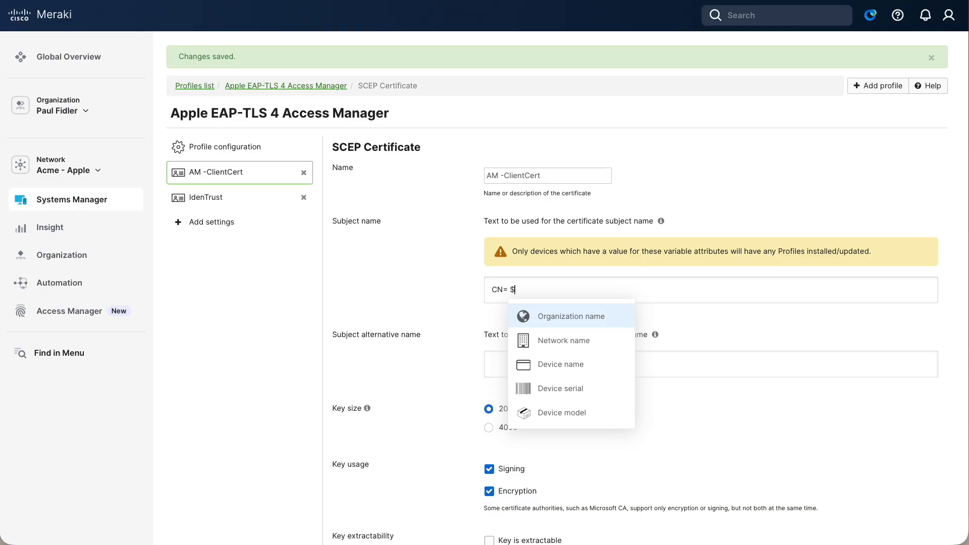
left_click(545, 389)
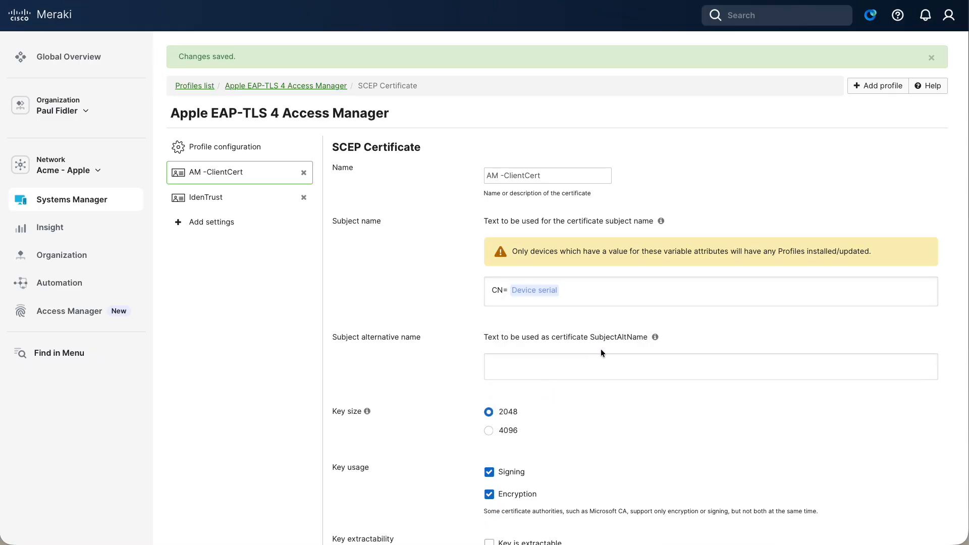
left_click(511, 290)
key("BackSpace")
Step: Set the SCEP certificate's auto renewal to 1 month and save the profile
scroll(594, 364, "down", 3)
scroll(551, 357, "down", 5)
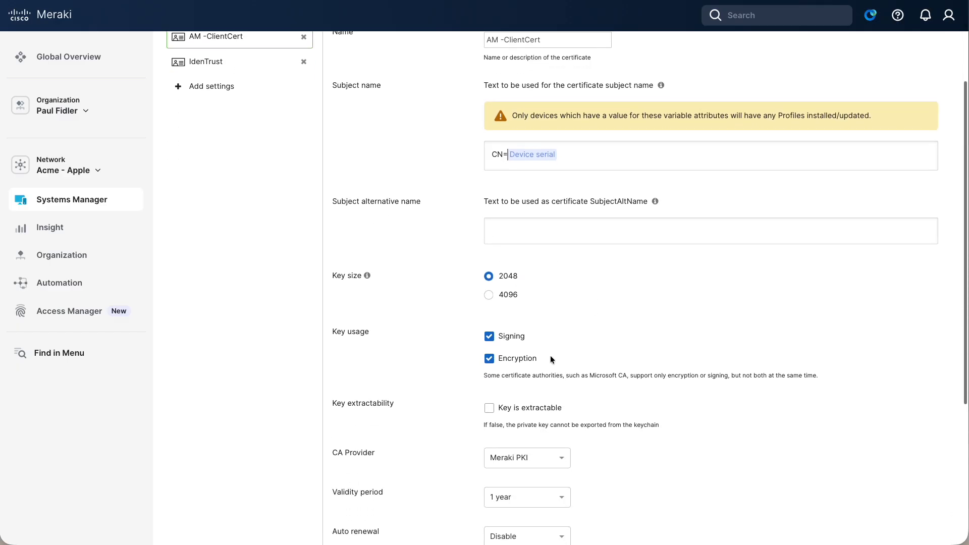
left_click(486, 477)
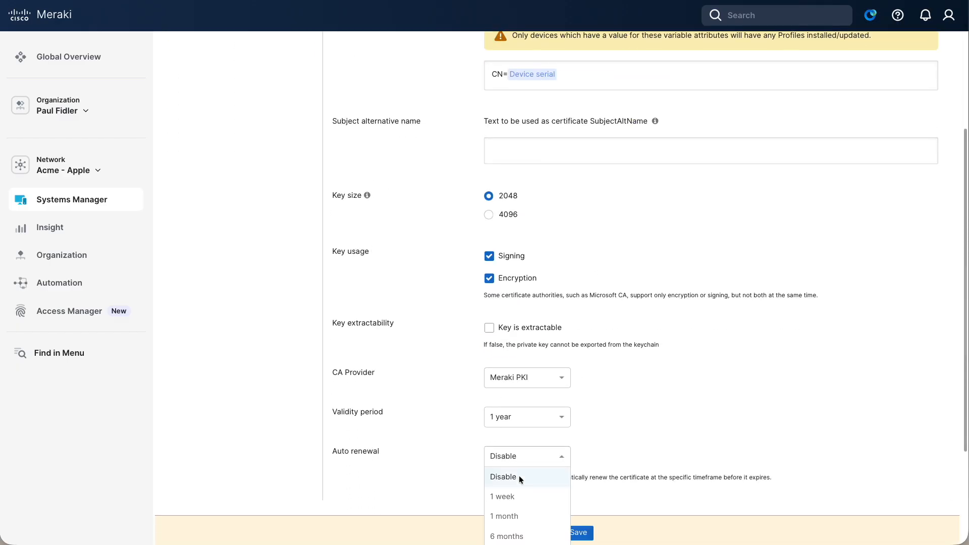
left_click(512, 516)
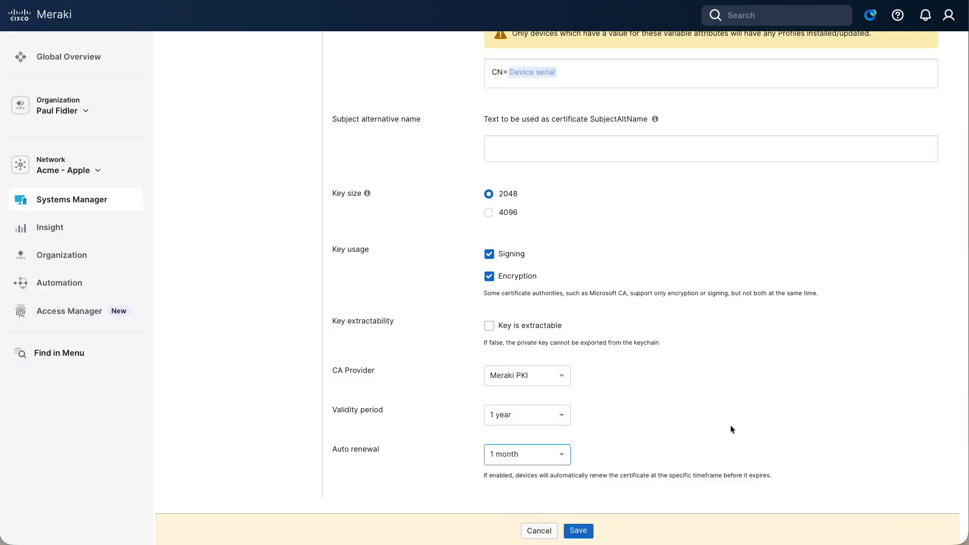
left_click(584, 530)
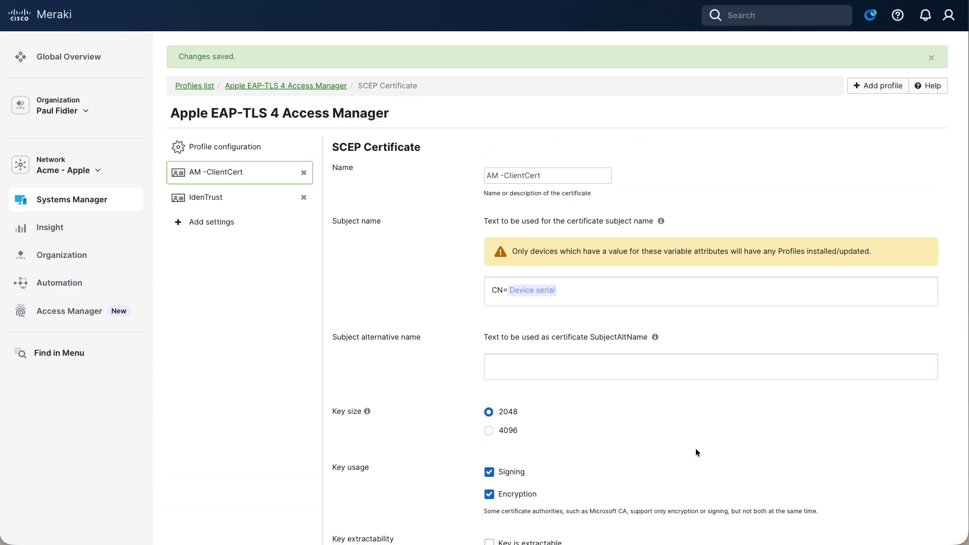
Step: Add a Wi-Fi Settings payload with the SSID "AcmeCorp" to the profile
left_click(222, 223)
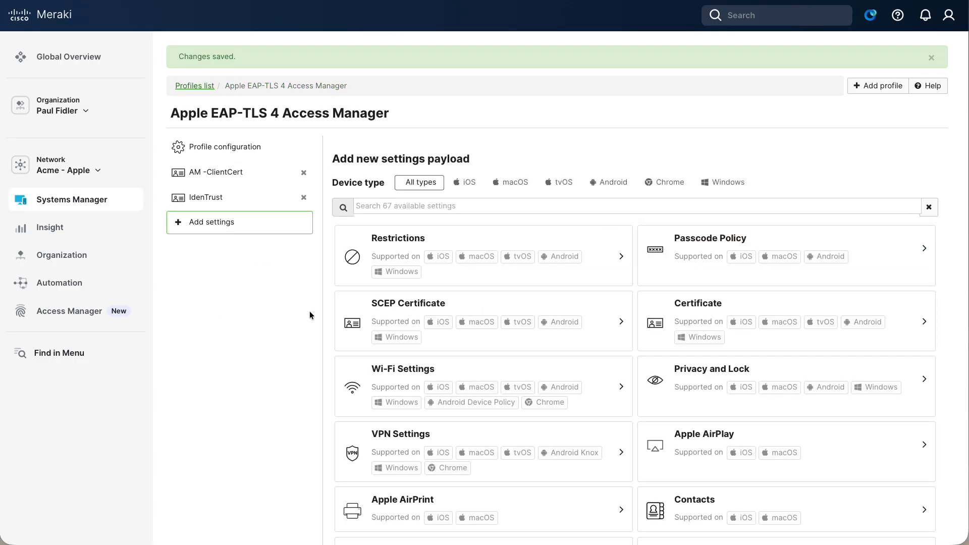
left_click(360, 371)
left_click(560, 212)
type("Acme")
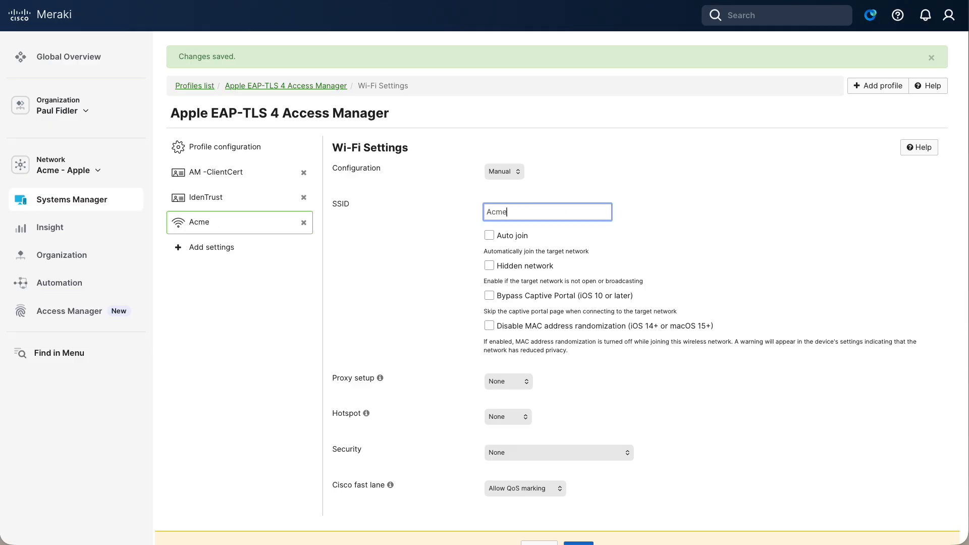
type("Corp")
Step: Turn on Disable MAC address randomization for the AcmeCorp network, leaving Auto join off
scroll(643, 301, "down", 2)
left_click(488, 199)
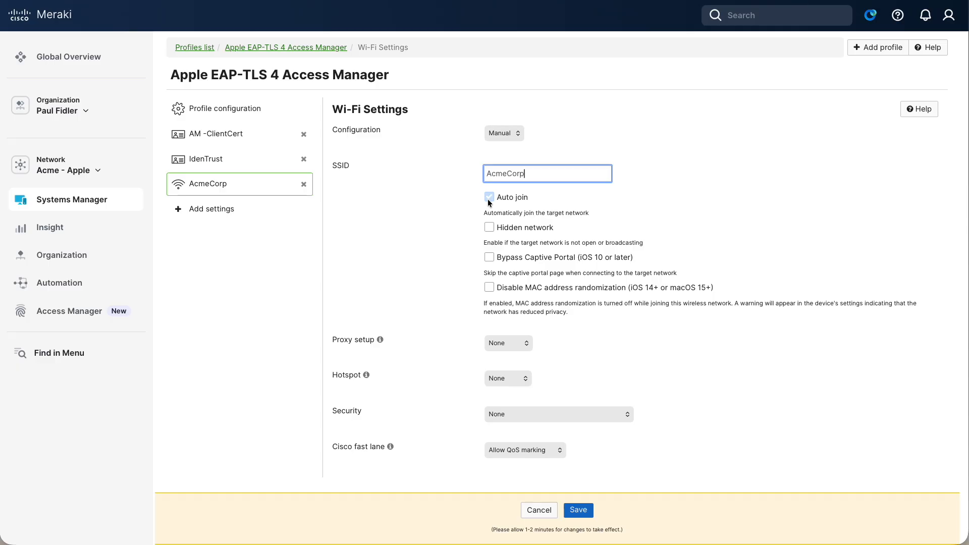
left_click(489, 198)
left_click(490, 287)
Step: Set the AcmeCorp network's security to WPA2 Enterprise (iOS 8 or later)
scroll(423, 305, "down", 1)
scroll(424, 306, "down", 2)
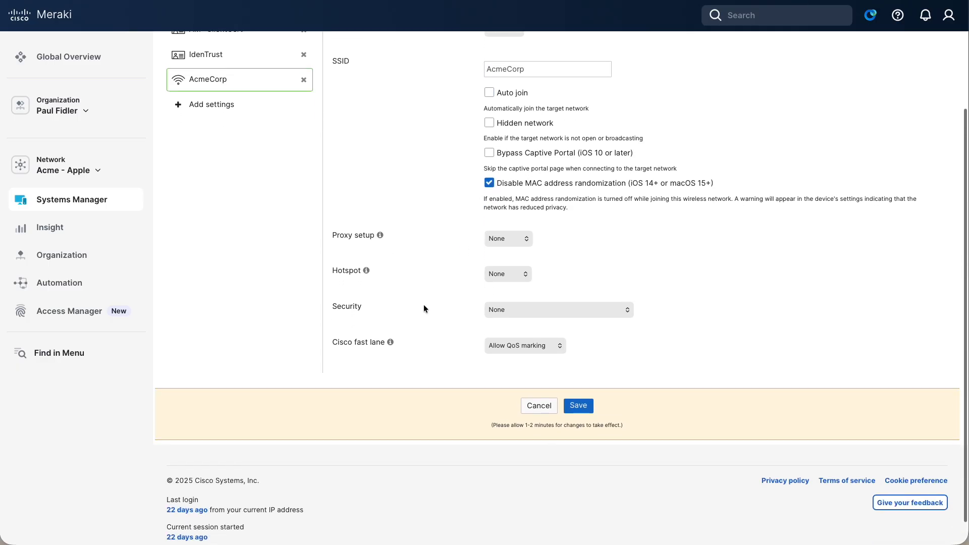
left_click(527, 291)
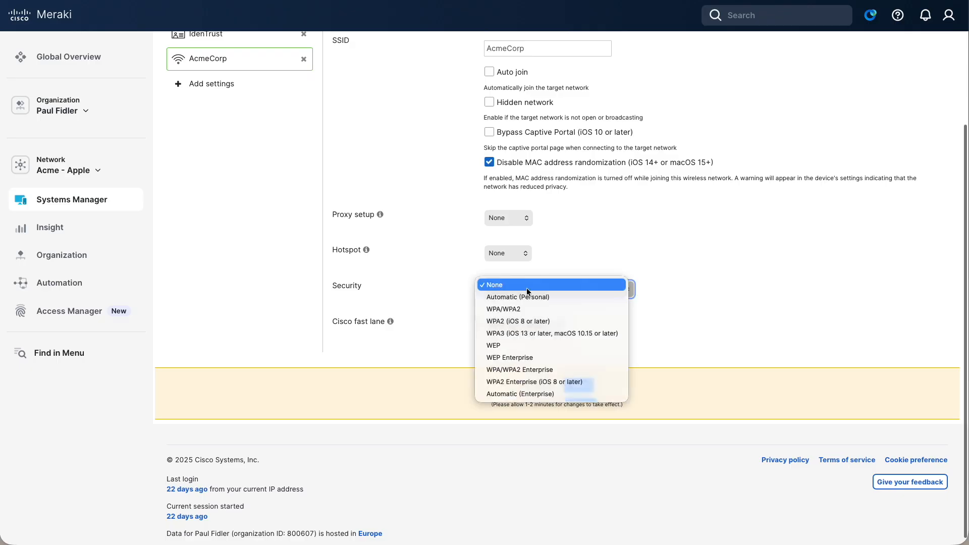
left_click(496, 383)
scroll(731, 295, "down", 2)
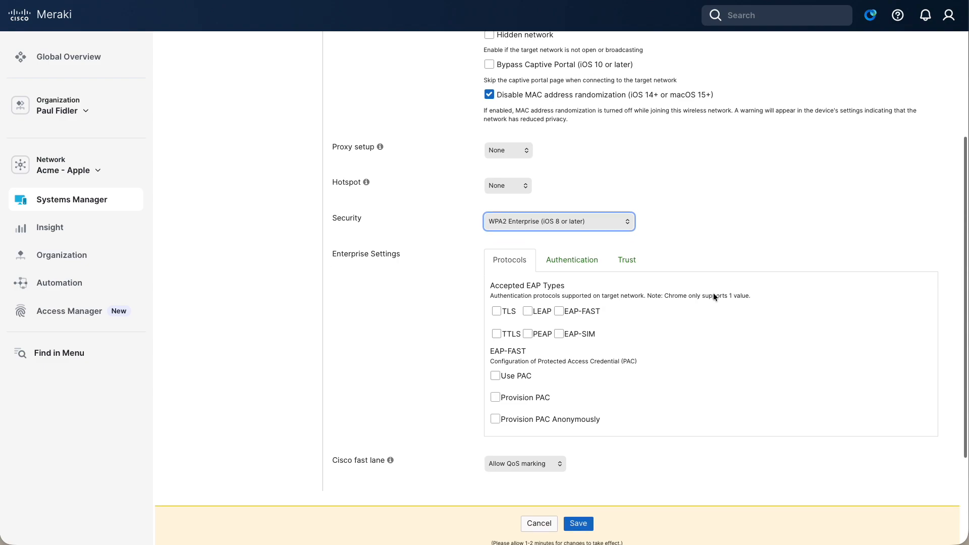
Step: Accept TLS as the AcmeCorp network's EAP type and trust the IdenTrust Commercial Root CA 1 certificate for authentication
left_click(496, 311)
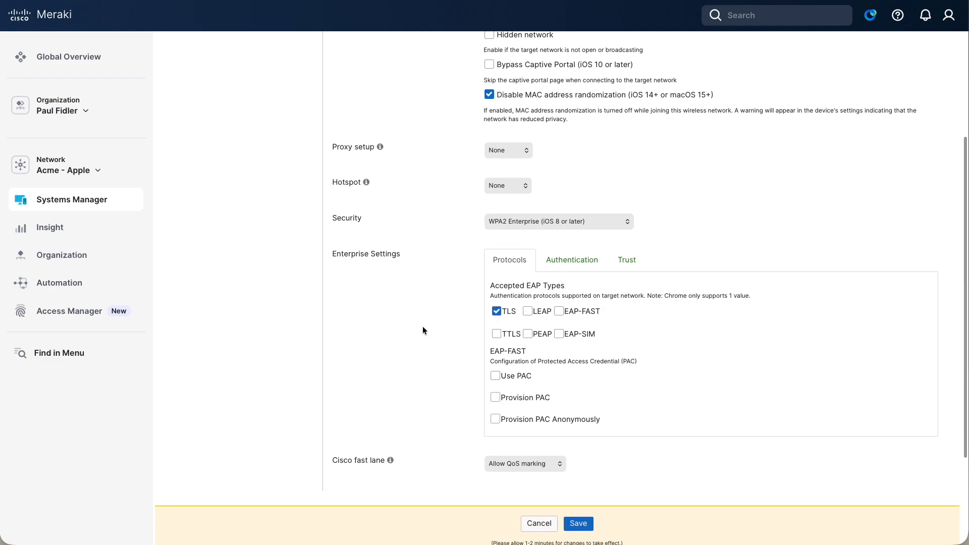
left_click(628, 261)
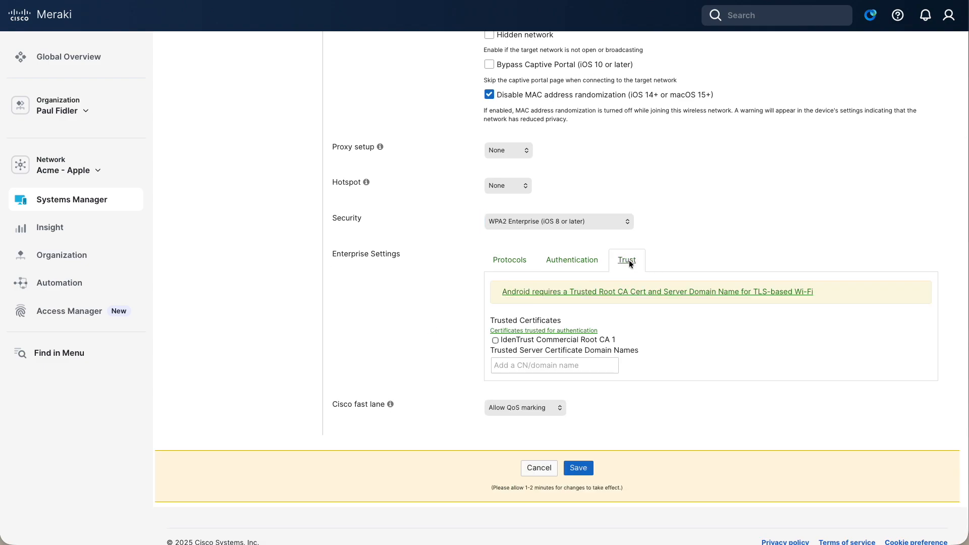
left_click(496, 340)
scroll(295, 301, "up", 1)
scroll(295, 302, "up", 4)
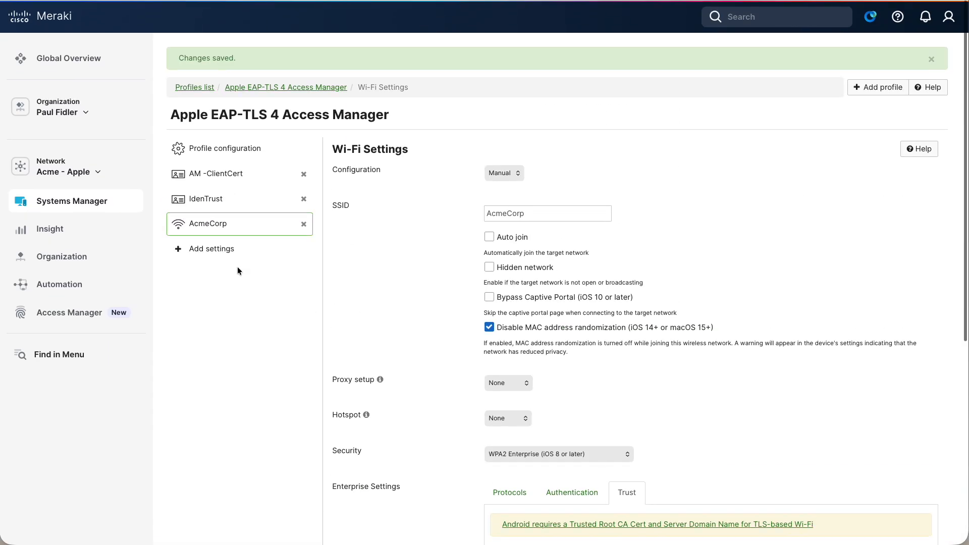
scroll(215, 314, "down", 5)
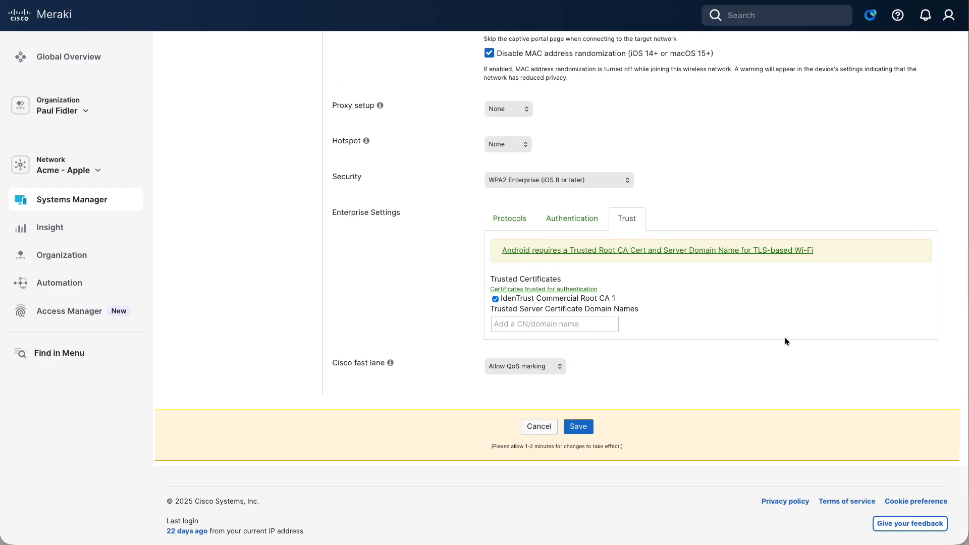
scroll(785, 342, "up", 5)
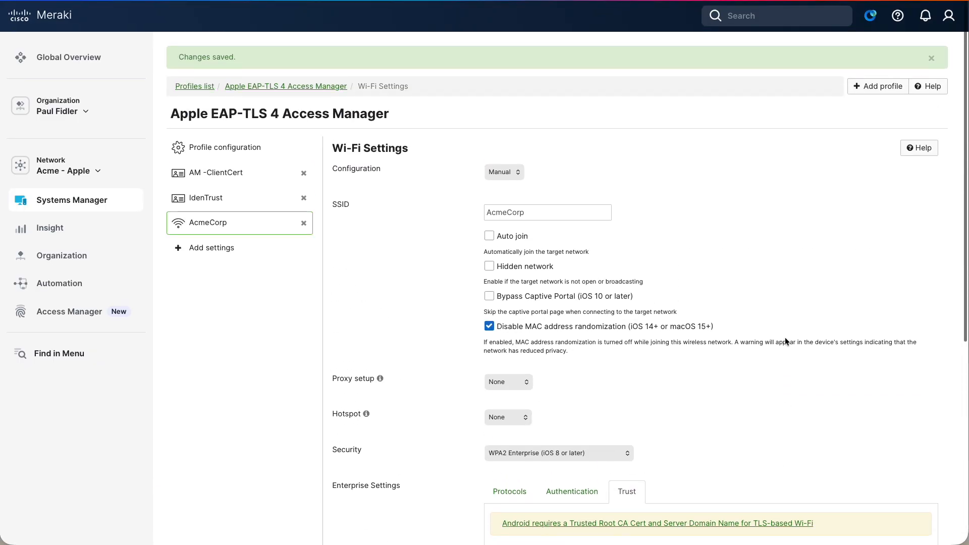
Step: Set AM -ClientCert as the AcmeCorp network's identity certificate and save the Wi-Fi settings
scroll(786, 339, "down", 3)
left_click(567, 323)
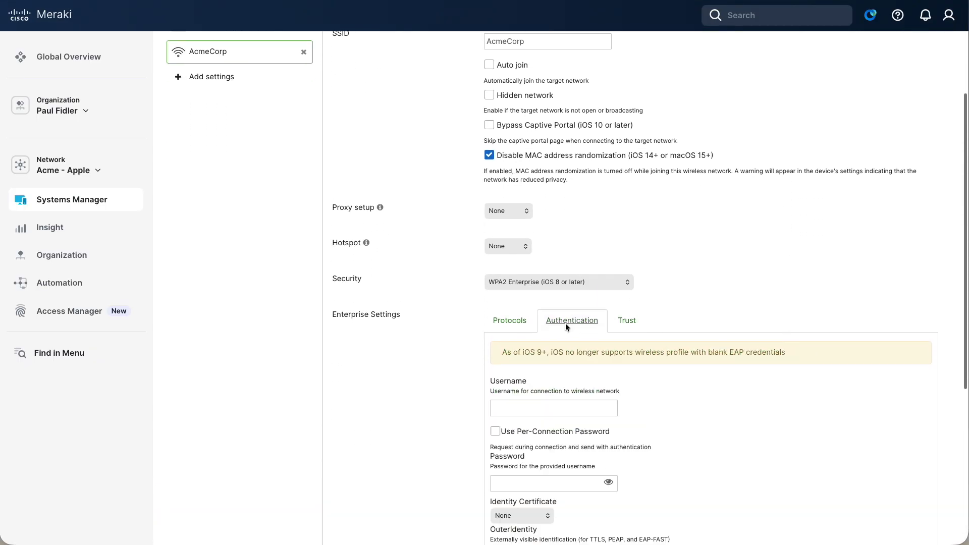
scroll(766, 271, "down", 3)
left_click(753, 303)
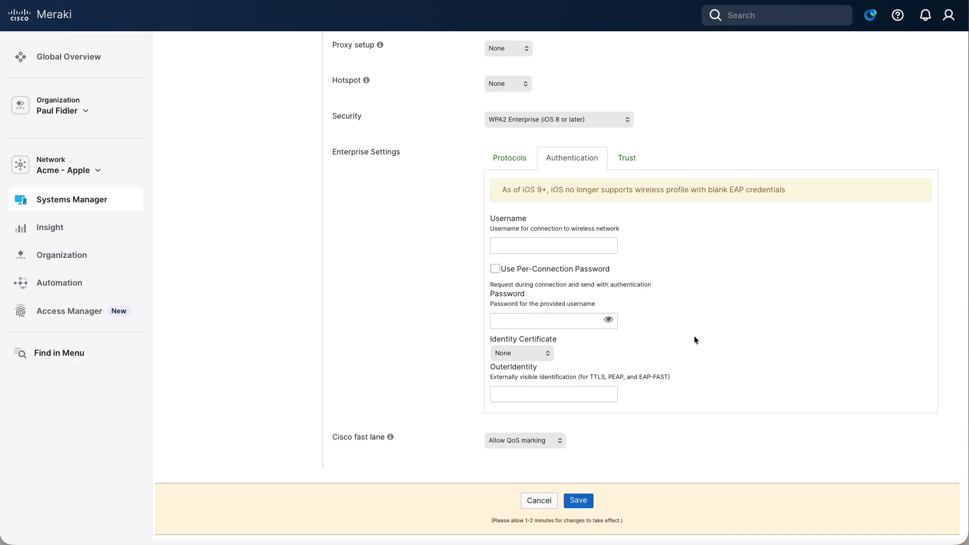
scroll(738, 337, "down", 1)
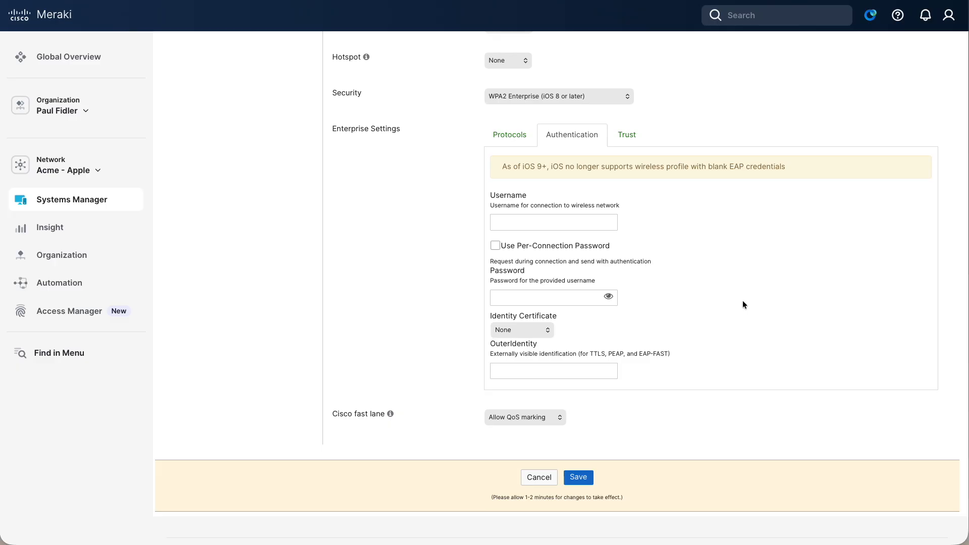
left_click(530, 330)
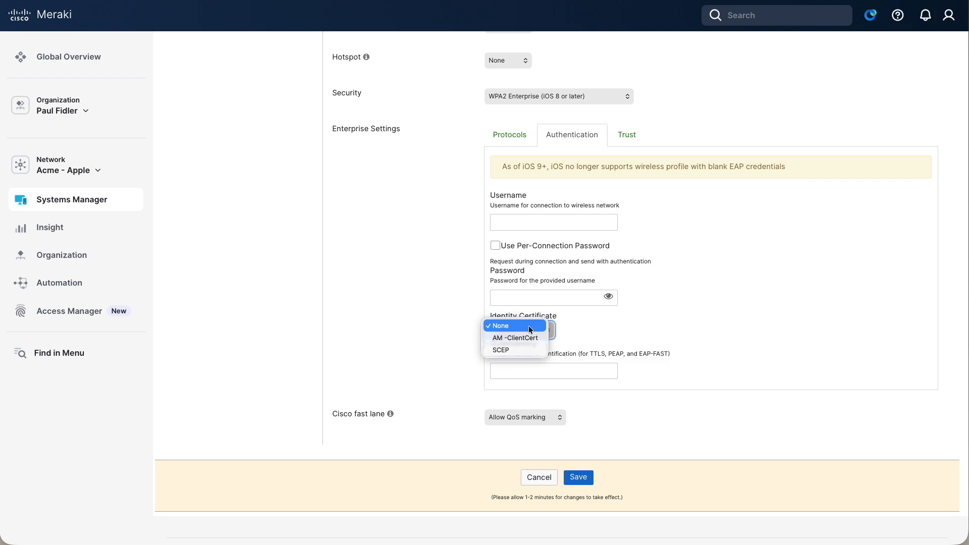
left_click(516, 337)
scroll(367, 283, "up", 5)
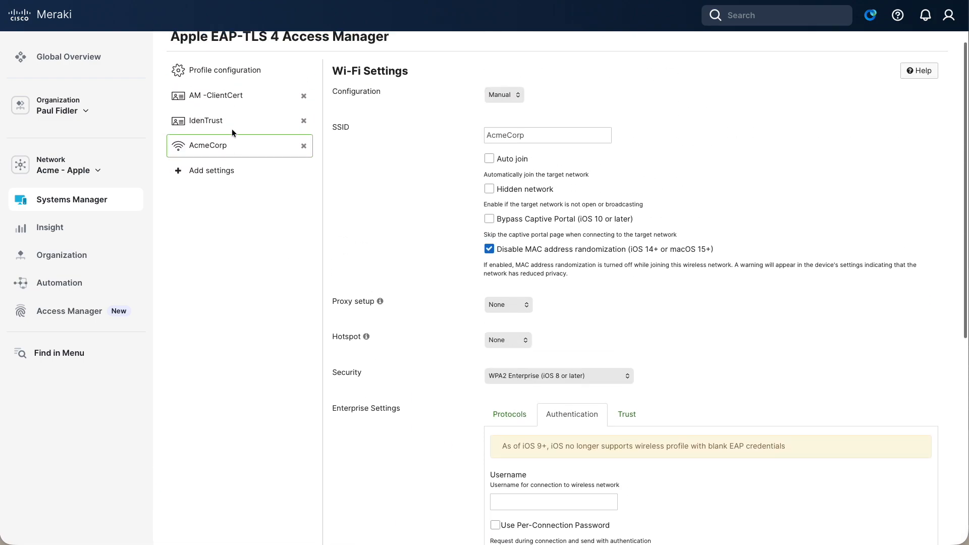
scroll(729, 383, "down", 1)
scroll(729, 385, "down", 6)
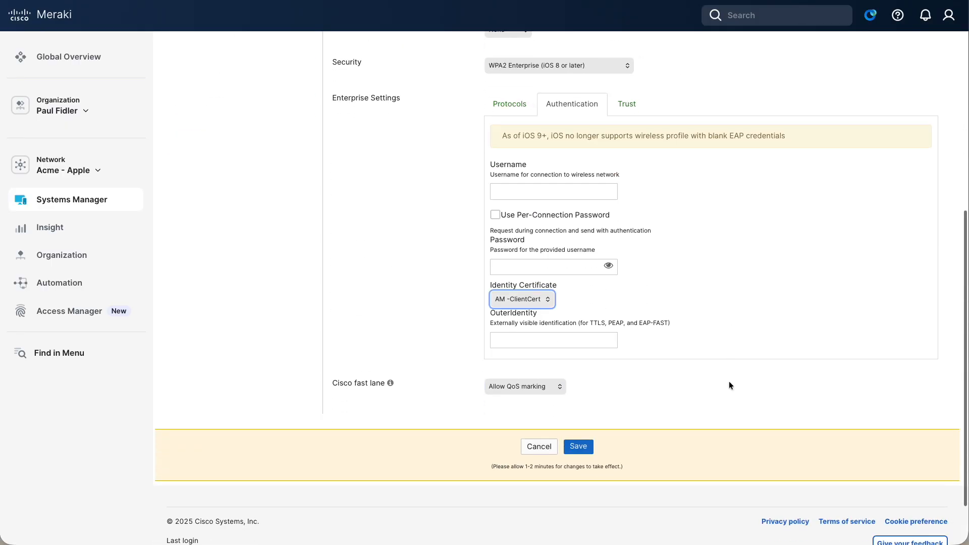
left_click(578, 434)
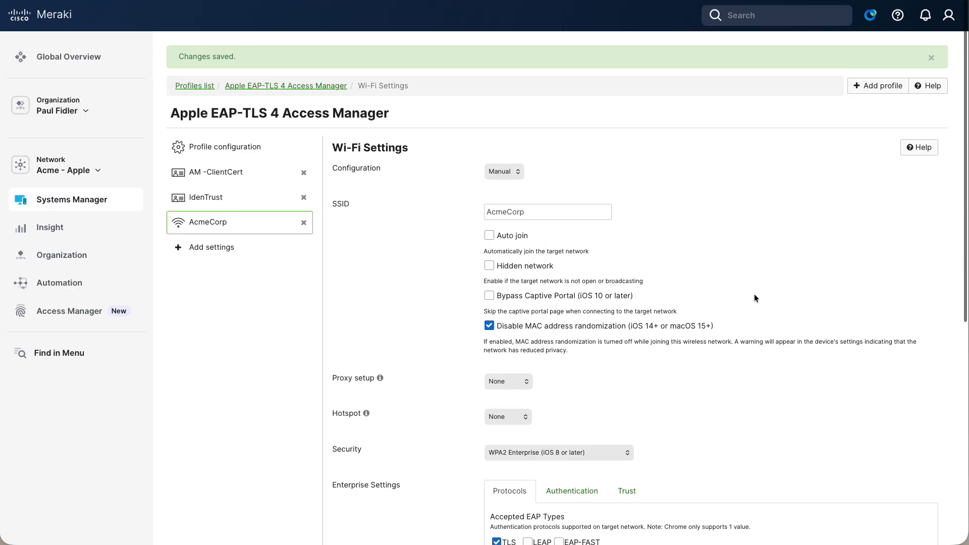
Step: Set the scope of the Apple EAP-TLS 4 Access Manager profile to All devices and save it
left_click(237, 146)
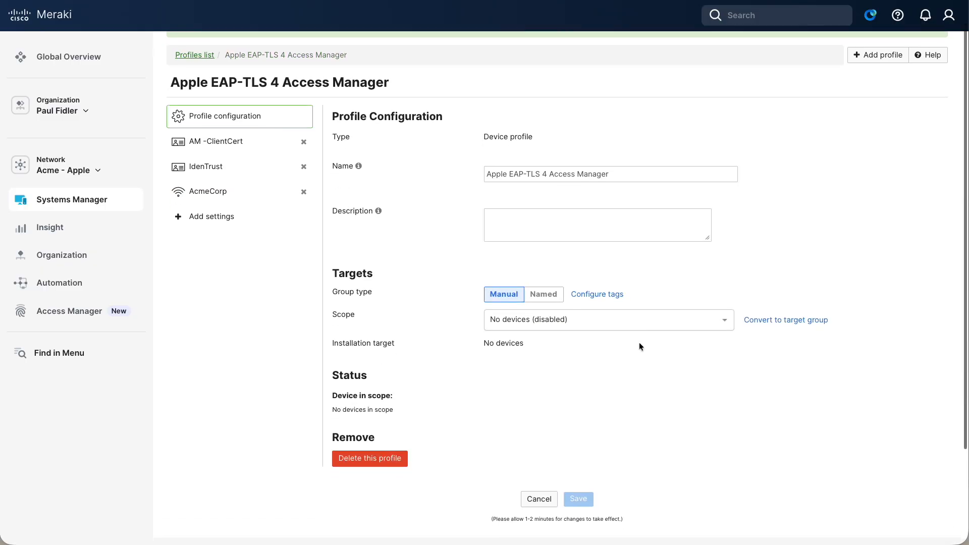
left_click(578, 319)
left_click(509, 342)
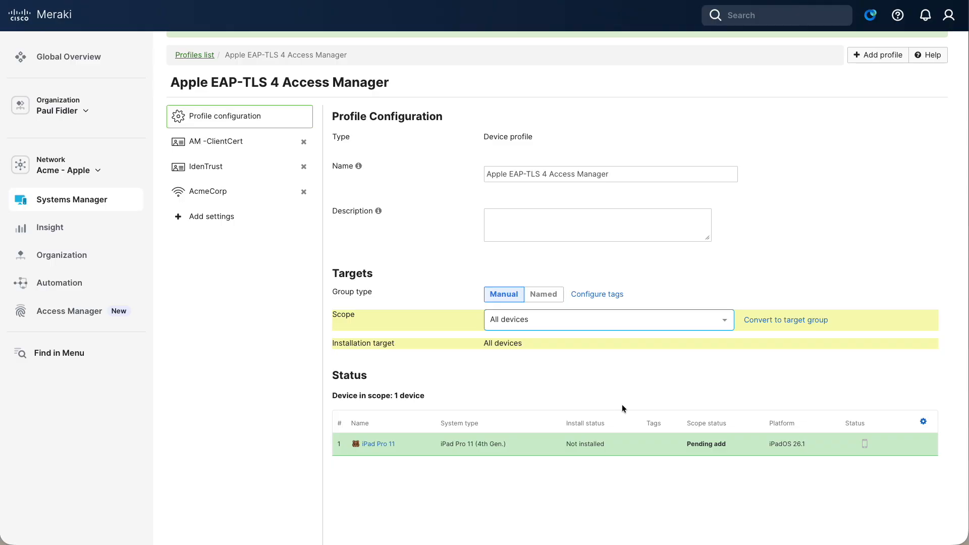
scroll(622, 404, "down", 5)
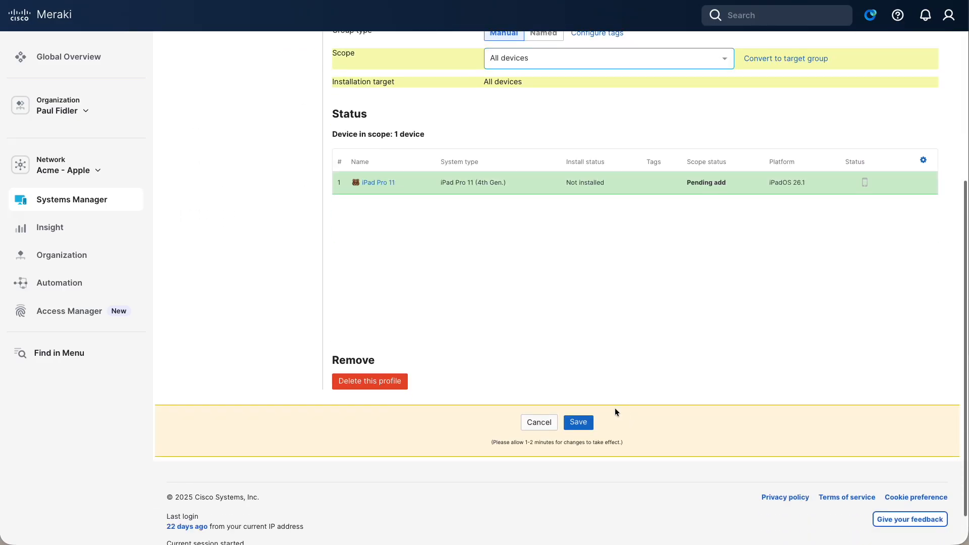
left_click(578, 422)
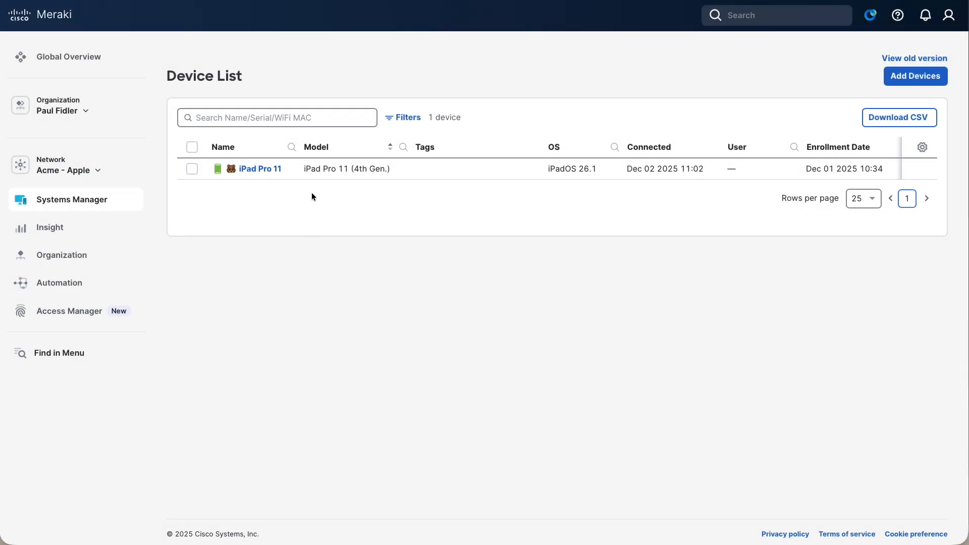
Step: Check the iPad Pro 11's event log for the install response of the Apple EAP-TLS 4 Access Manager profile
left_click(260, 169)
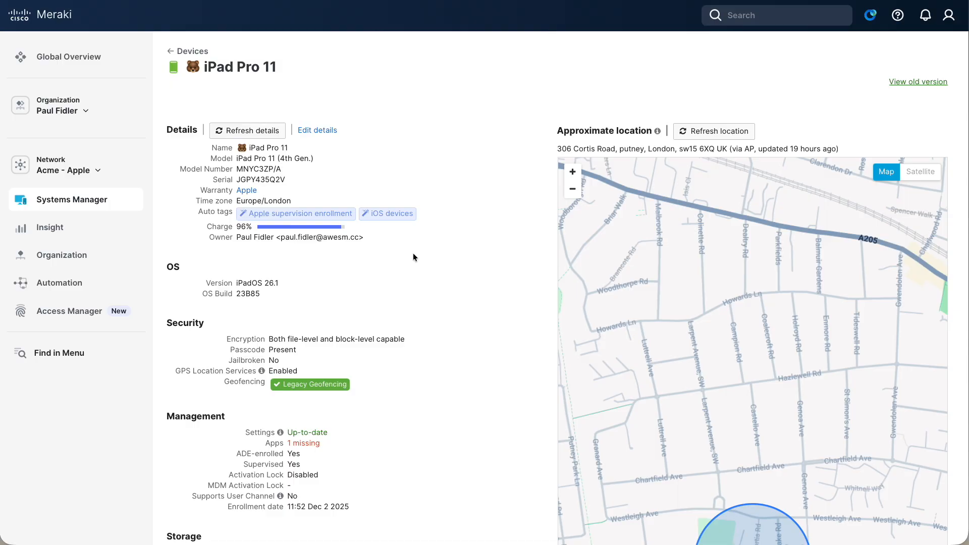
scroll(413, 252, "down", 20)
scroll(413, 253, "down", 15)
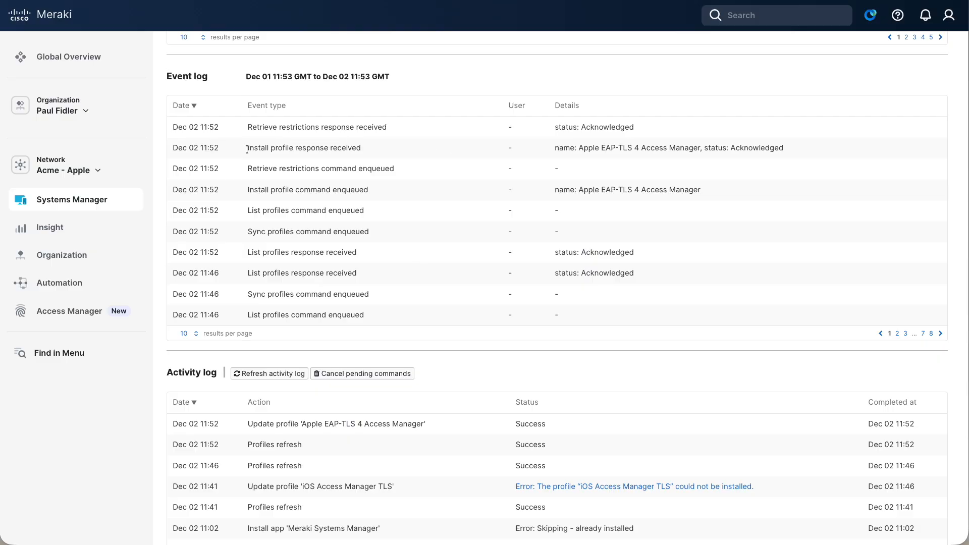
left_click_drag(247, 149, 372, 151)
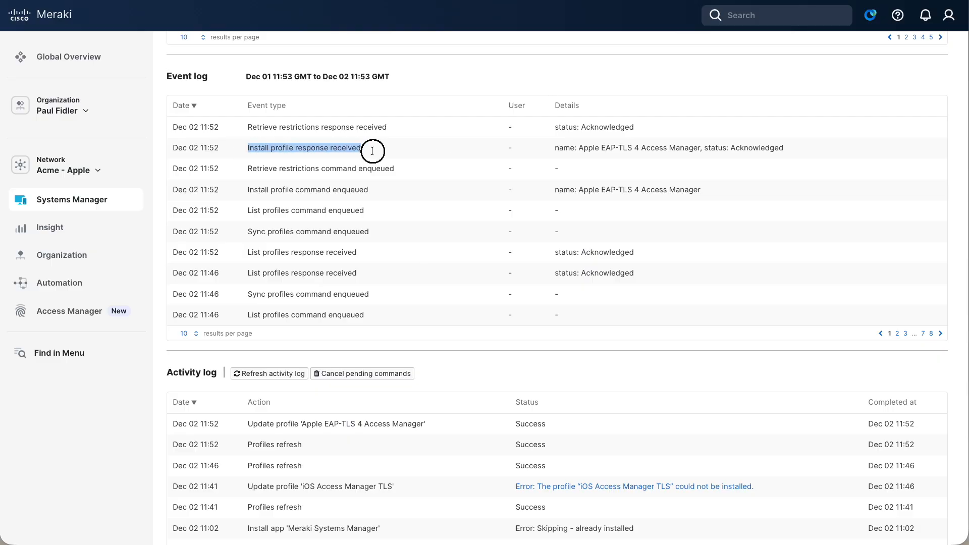
left_click(423, 168)
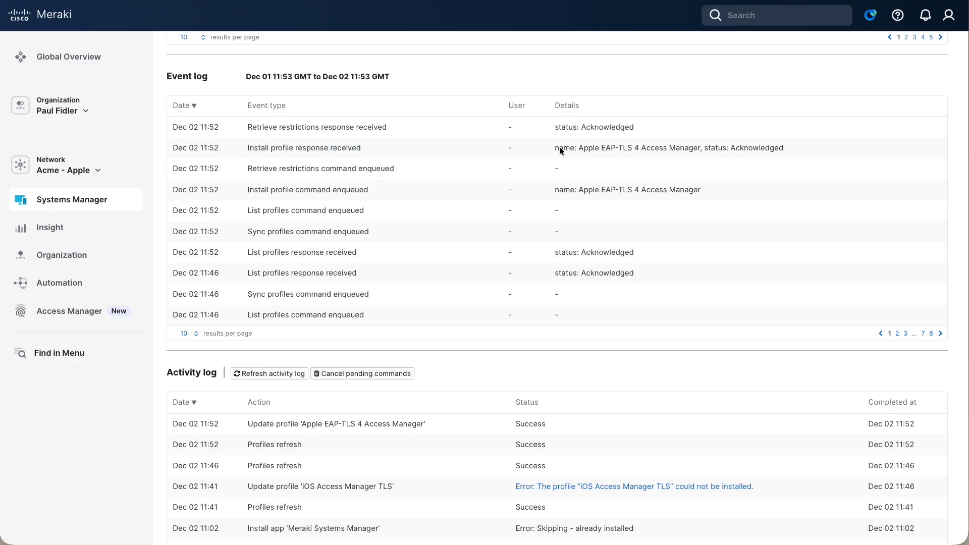
left_click_drag(556, 147, 794, 155)
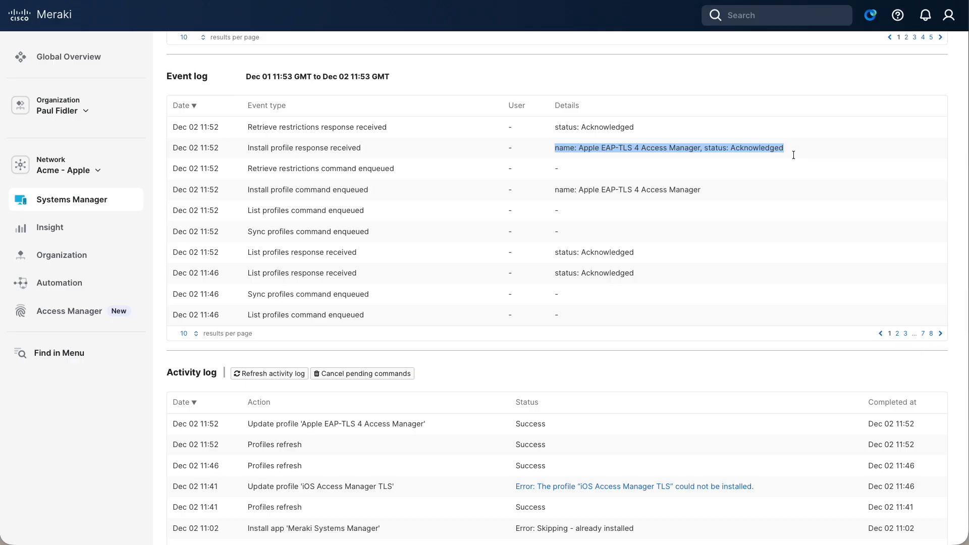
scroll(793, 155, "up", 20)
scroll(794, 155, "up", 5)
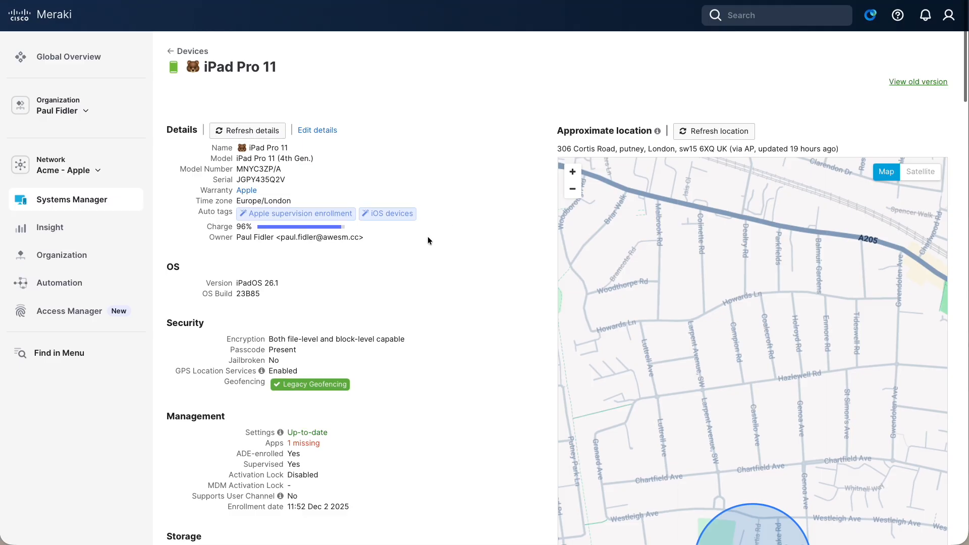
Step: Open the Access Manager session log and view the network access details of the most recent AcmeCorp EAP-TLS session
mouse_move(60, 312)
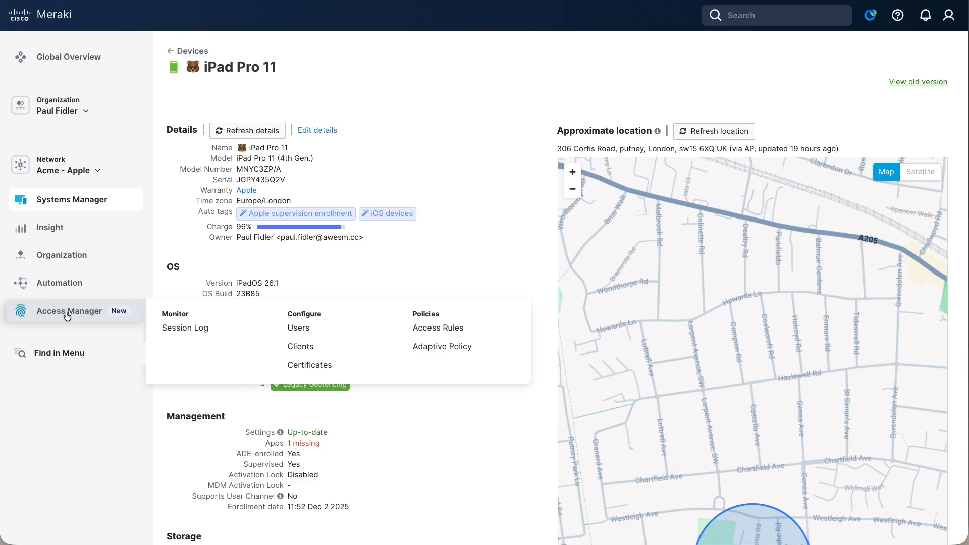
left_click(176, 329)
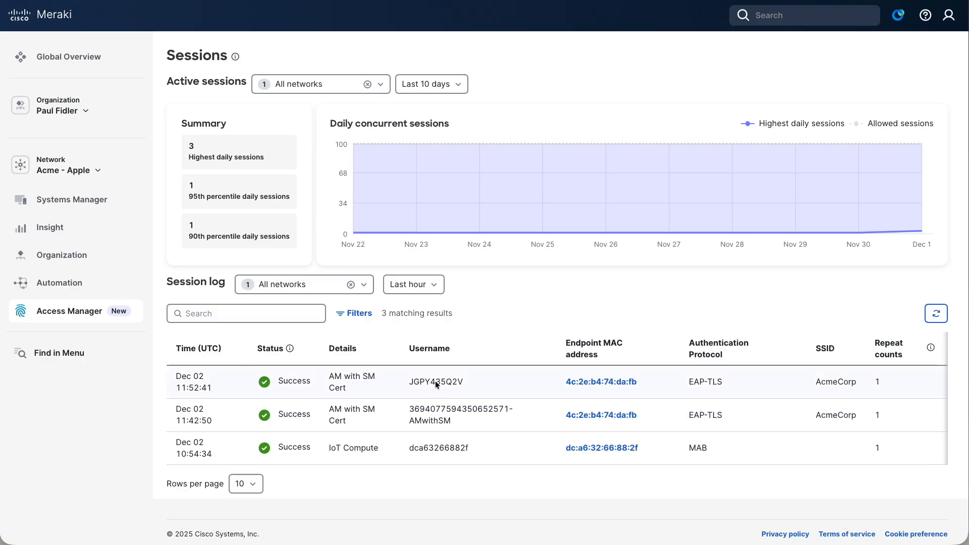
left_click(507, 362)
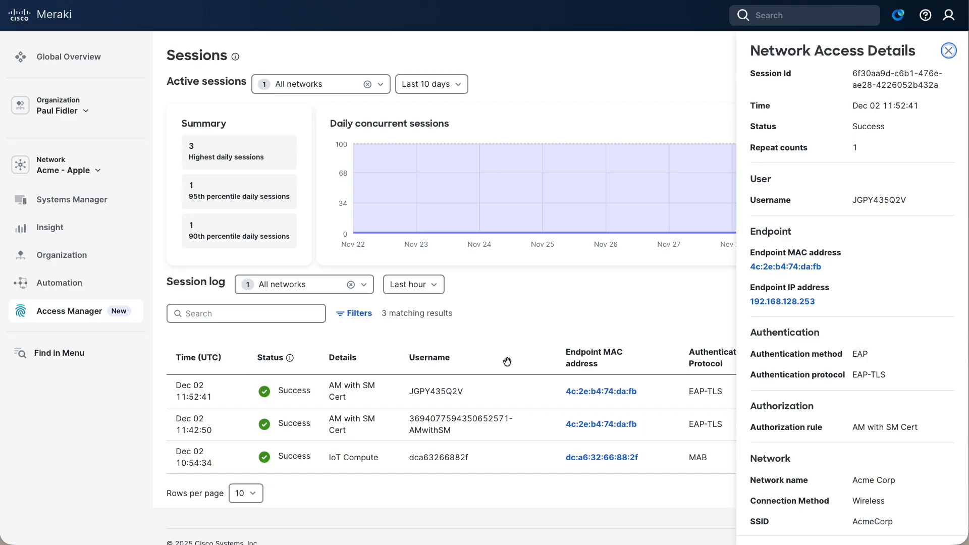